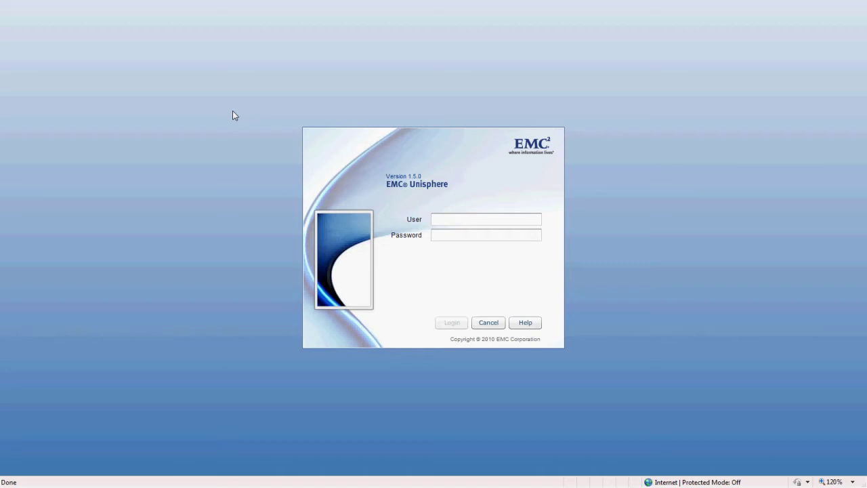
# Log in to Unisphere as the Admin user with the account password
pyautogui.click(461, 215)
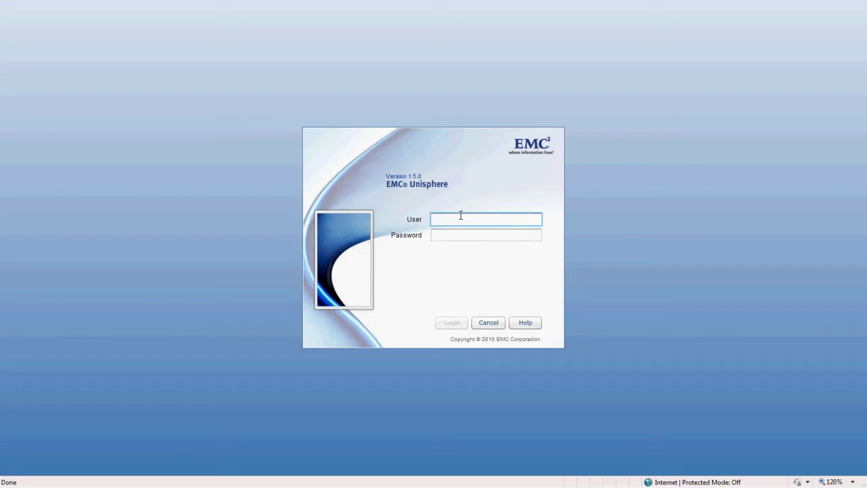
pyautogui.write('Ad')
pyautogui.write('min')
pyautogui.press('Tab')
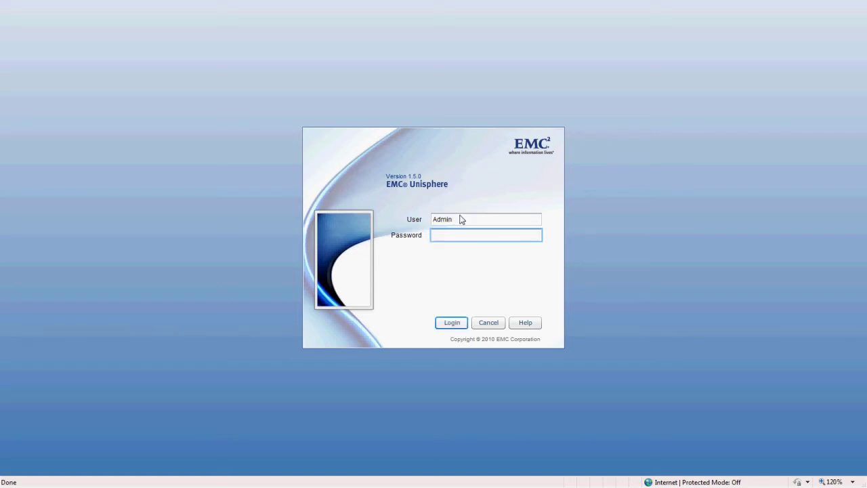
pyautogui.write('*')
pyautogui.write('***')
pyautogui.write('**')
pyautogui.press('Return')
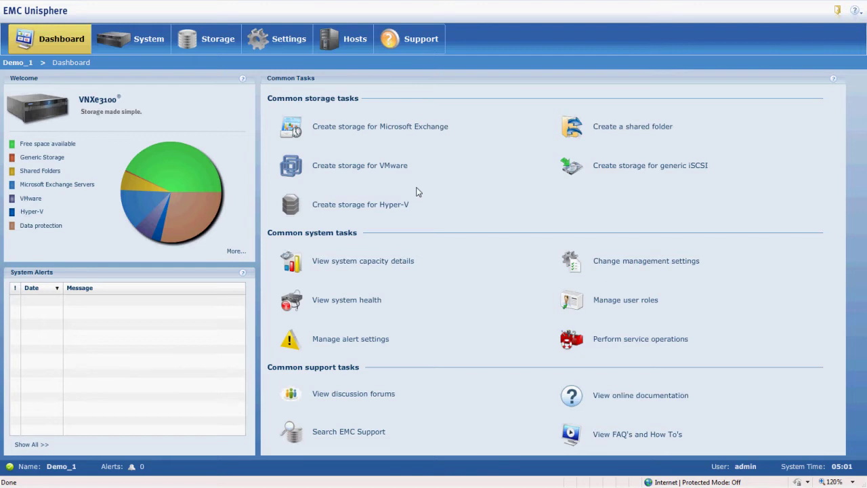
# Start the Create storage for VMware wizard and name the datastore MyDatastore5-VMFS
pyautogui.click(386, 168)
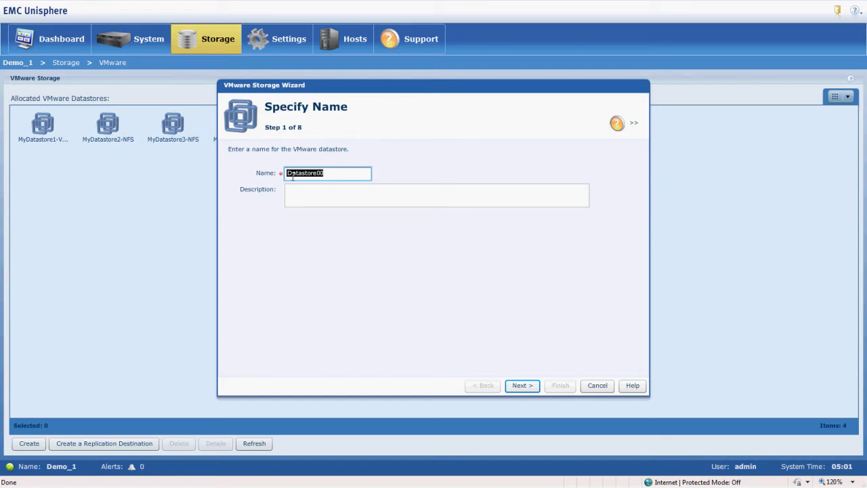
pyautogui.write('M')
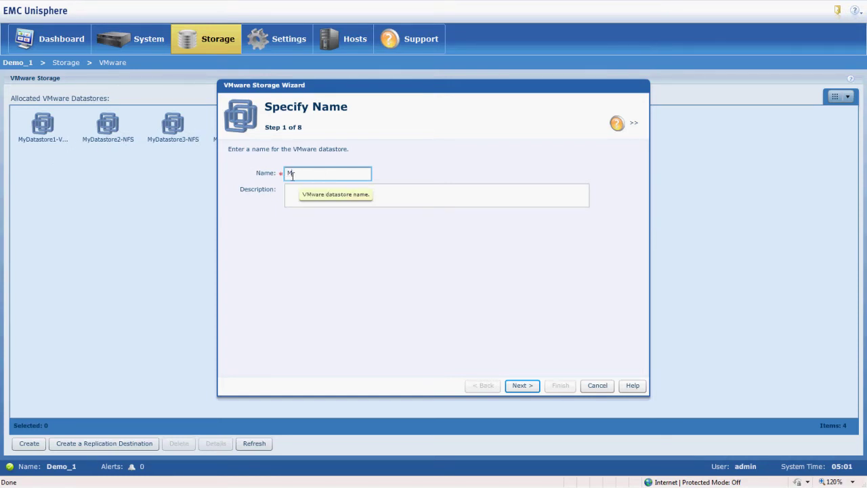
pyautogui.write('yDa')
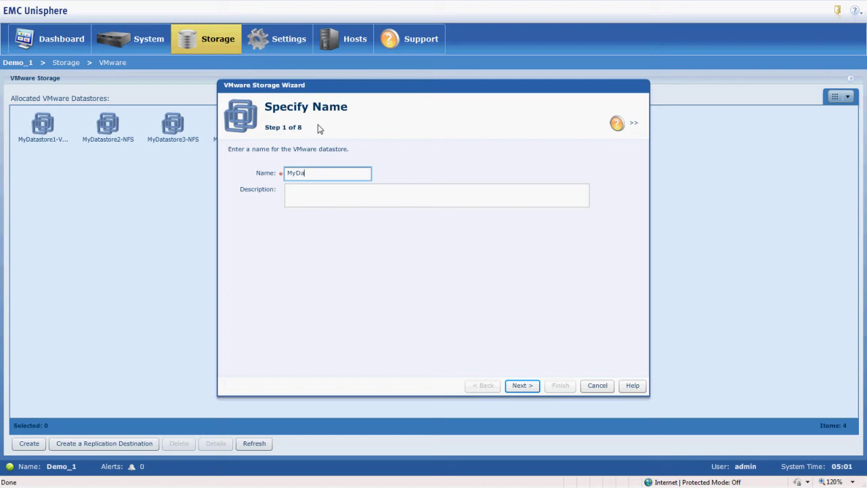
pyautogui.write('ta')
pyautogui.write('stor')
pyautogui.write('e')
pyautogui.write('5-')
pyautogui.write('VMFS')
# Choose Virtual Disk (VMFS) as the datastore type and continue to storage configuration
pyautogui.click(518, 386)
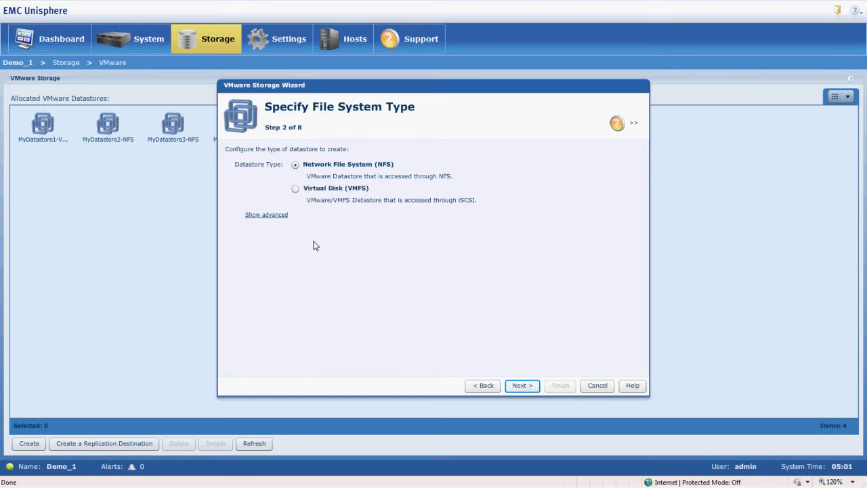
pyautogui.moveTo(298, 193)
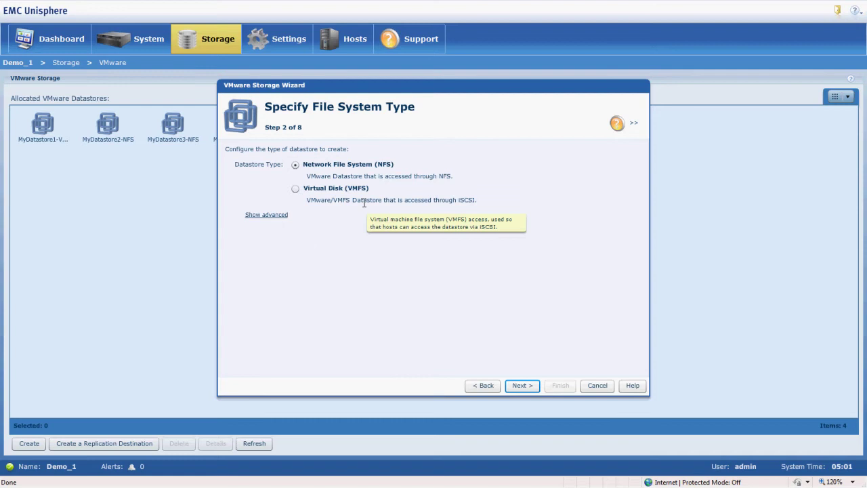
pyautogui.click(296, 189)
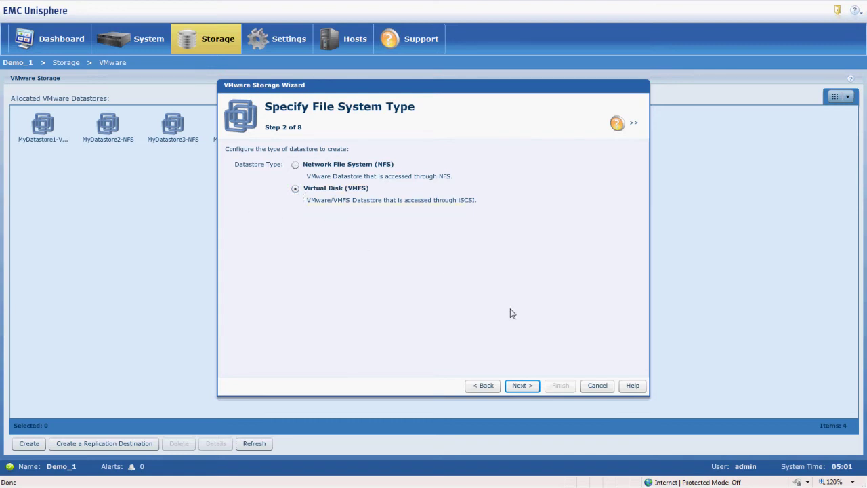
pyautogui.click(525, 387)
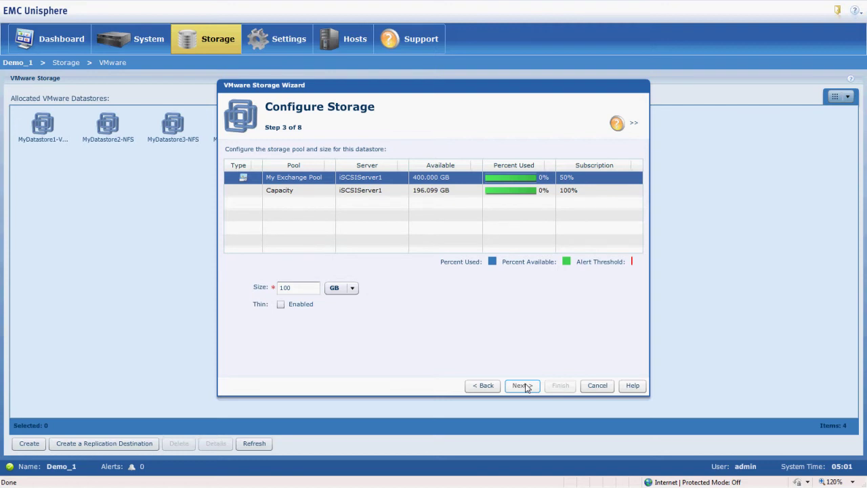
# Place the datastore in the Capacity pool with a 10 GB size
pyautogui.rightClick(313, 194)
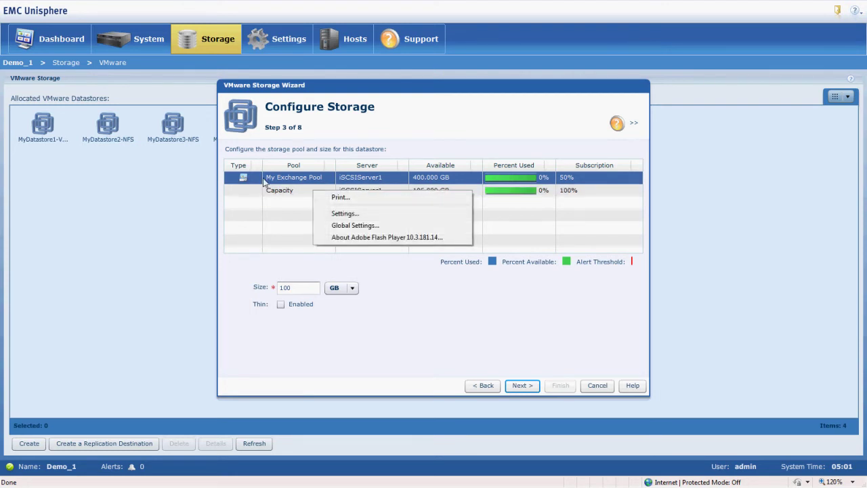
pyautogui.click(282, 194)
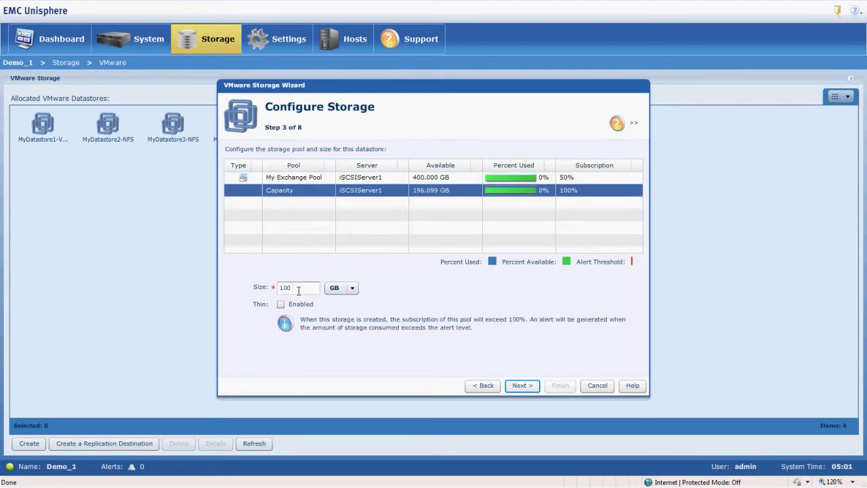
pyautogui.moveTo(295, 288); pyautogui.dragTo(266, 291)
pyautogui.write('1')
pyautogui.write('0')
pyautogui.click(518, 386)
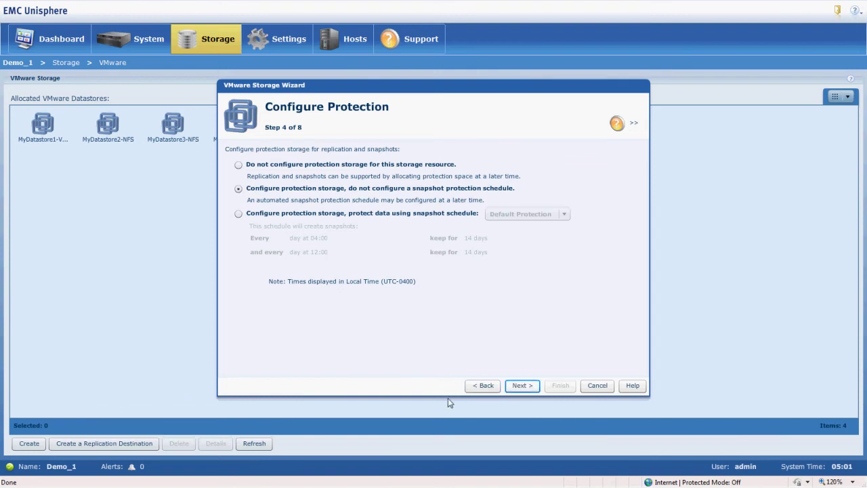
# Protect the datastore's data with snapshots using the MySchedule schedule
pyautogui.click(238, 214)
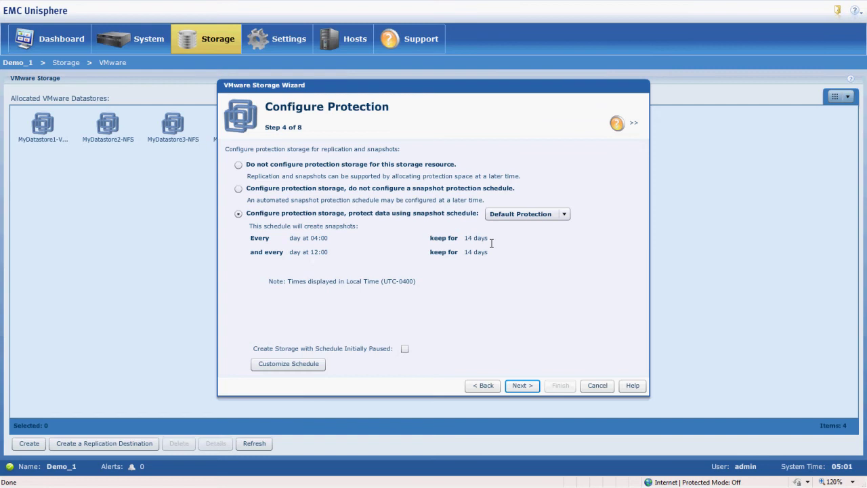
pyautogui.click(564, 214)
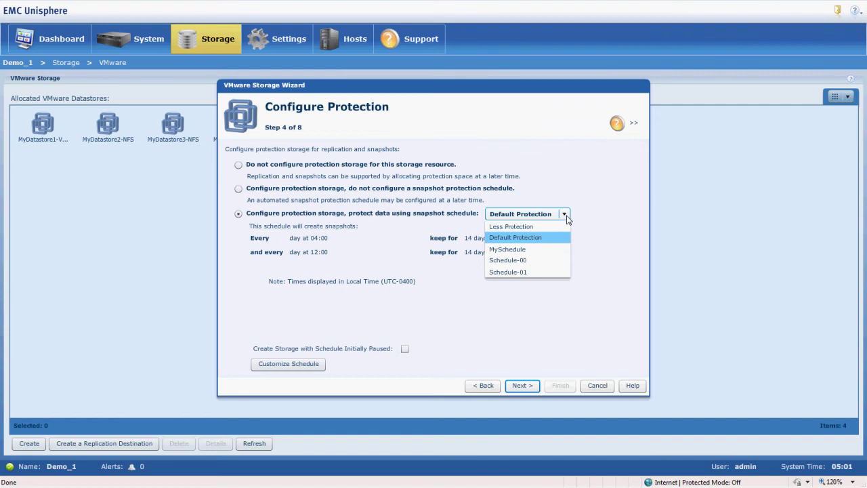
pyautogui.click(531, 250)
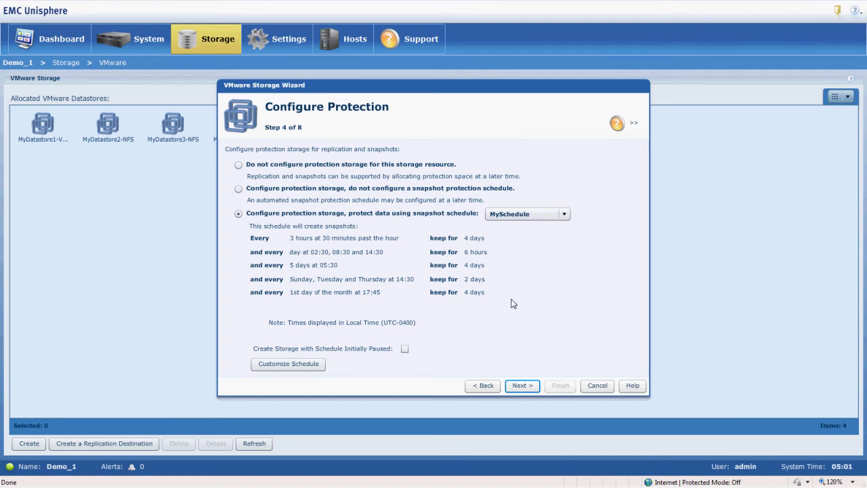
# Cancel the stray Print dialog that appeared over the wizard
pyautogui.rightClick(512, 387)
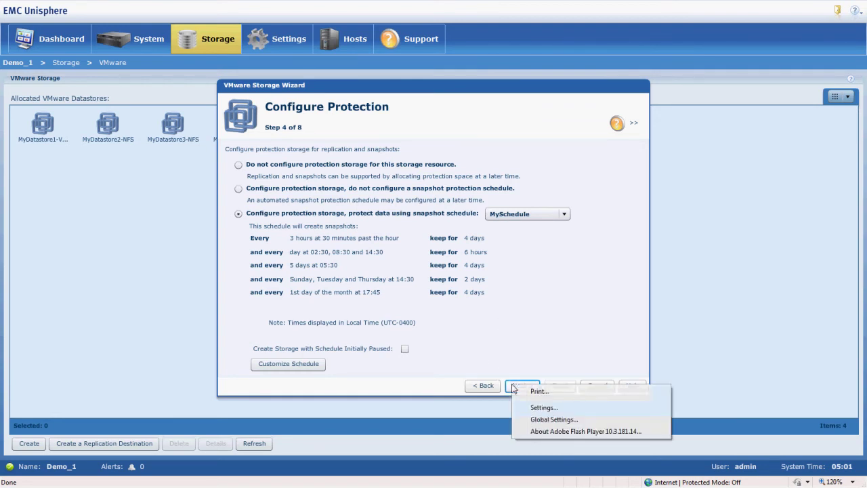
pyautogui.click(526, 389)
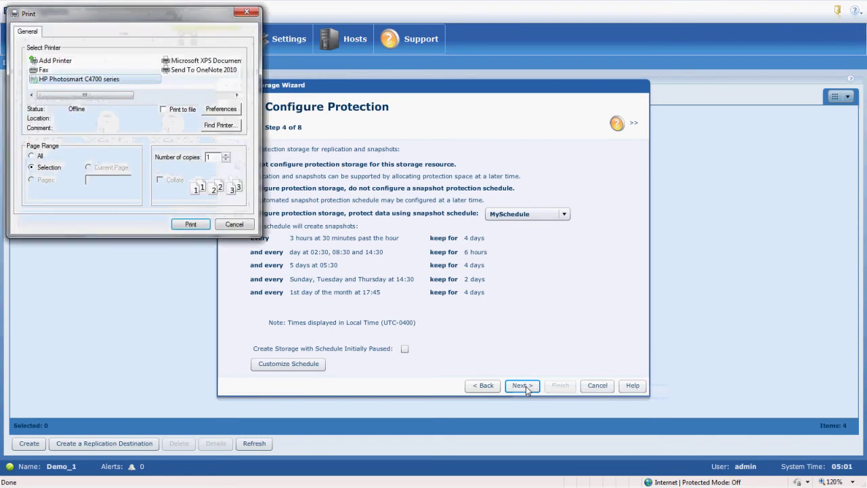
pyautogui.click(236, 224)
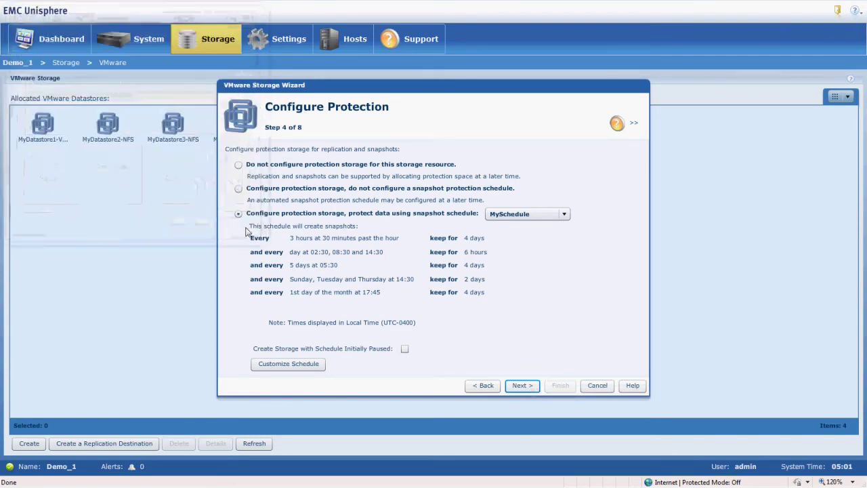
# Keep the default 13.5 GB protection storage size and continue to host access
pyautogui.click(533, 387)
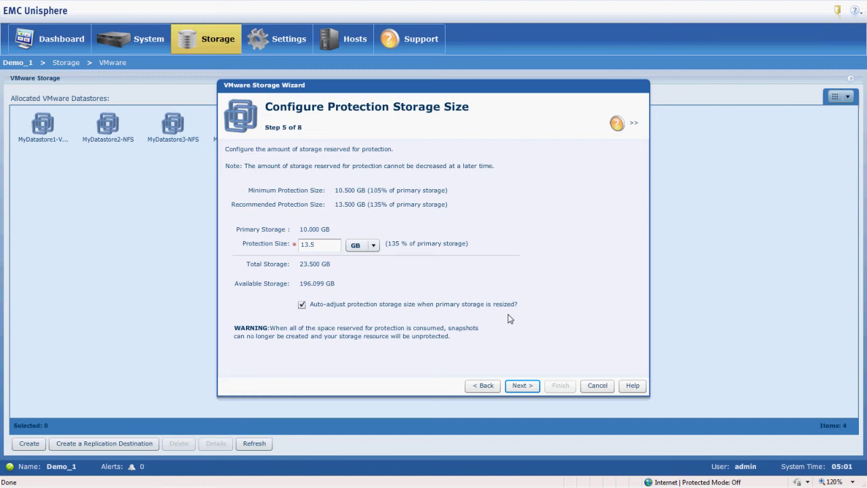
pyautogui.click(521, 384)
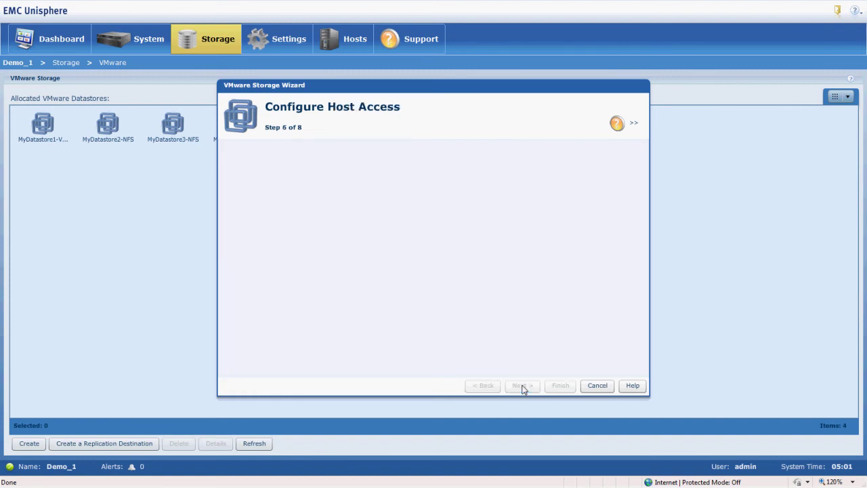
pyautogui.moveTo(566, 282)
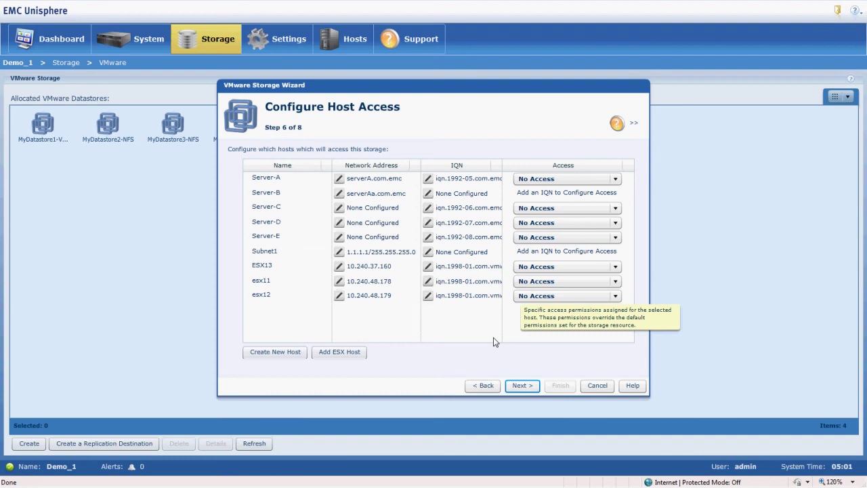
# Give ESX13 Datastore access, and Server-A and Server-C Snapshot access
pyautogui.click(615, 267)
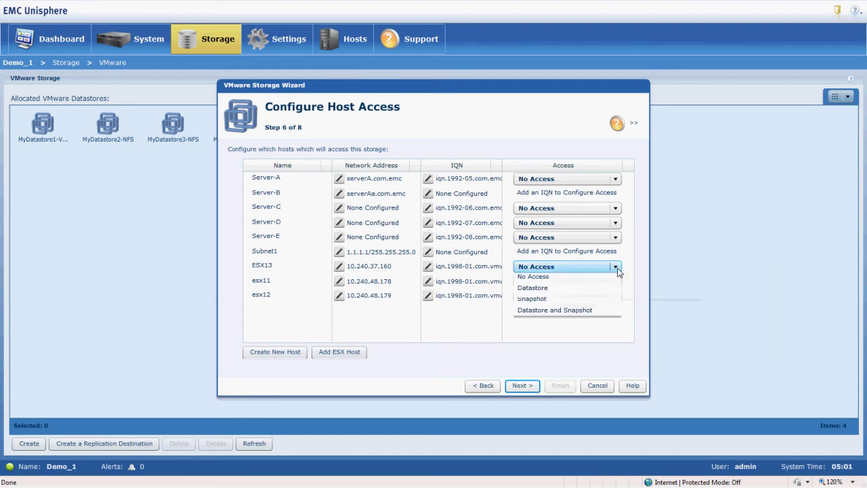
pyautogui.click(564, 291)
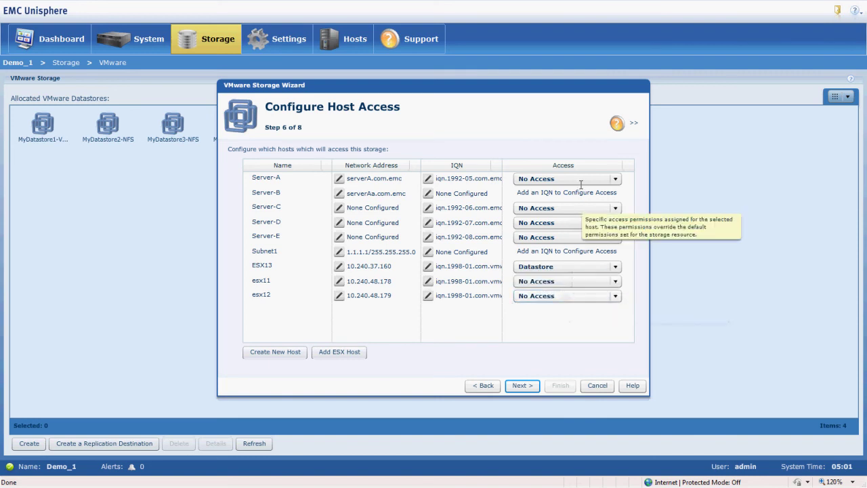
pyautogui.click(616, 178)
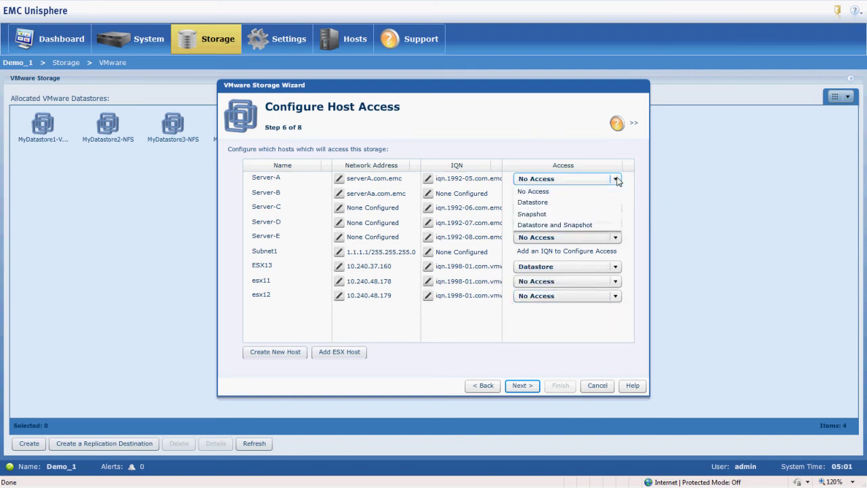
pyautogui.click(552, 213)
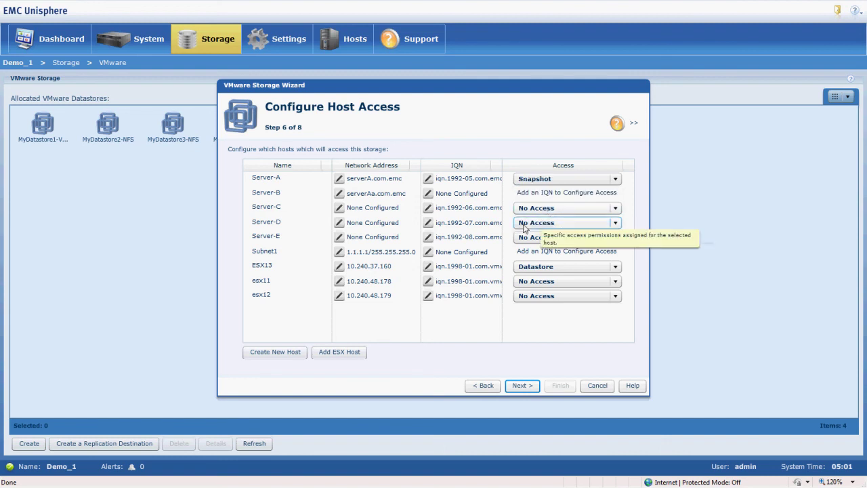
pyautogui.click(617, 209)
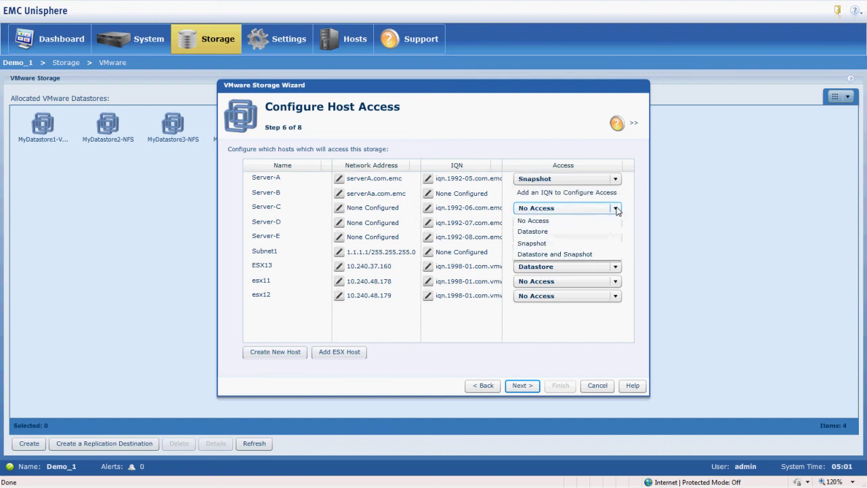
pyautogui.click(565, 243)
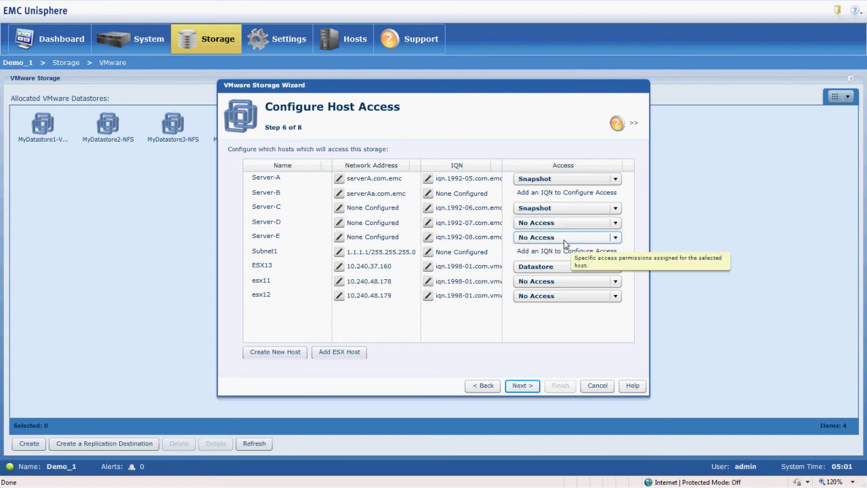
# Review the summary, finish creating MyDatastore5-VMFS, and close the results page
pyautogui.click(528, 386)
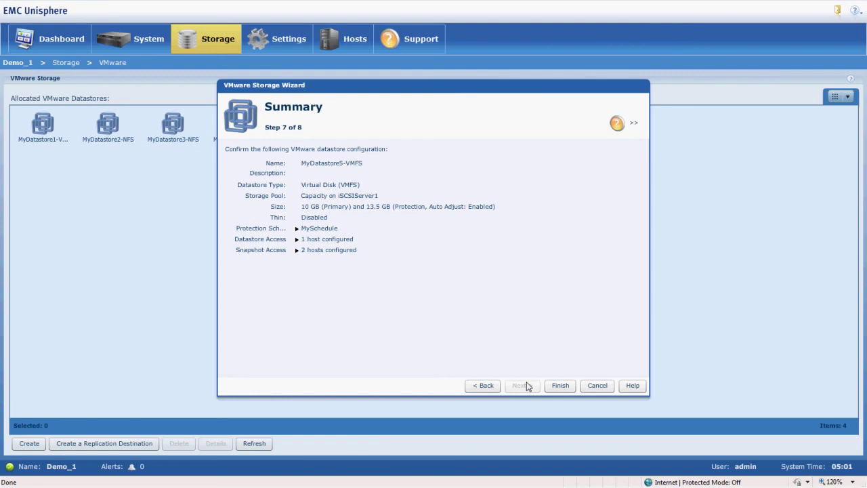
pyautogui.click(563, 390)
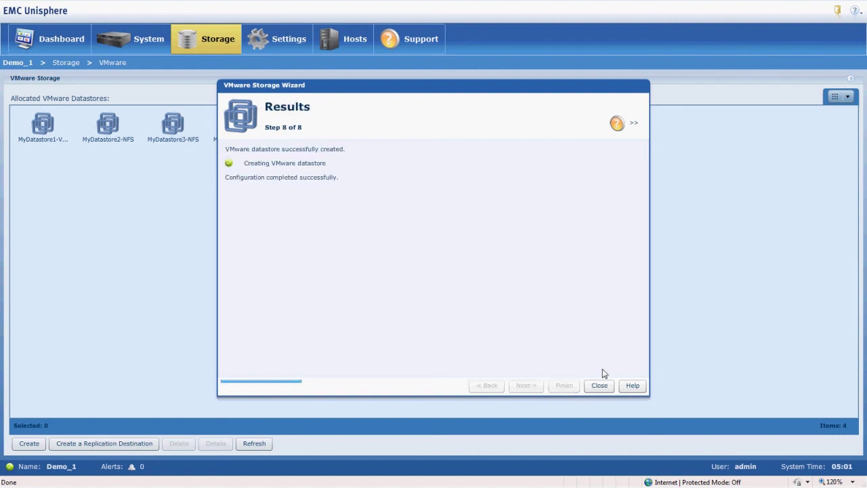
pyautogui.click(600, 386)
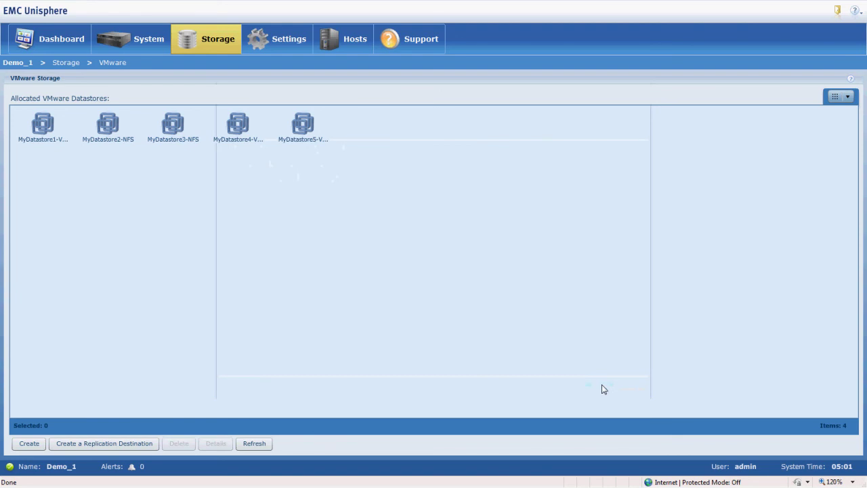